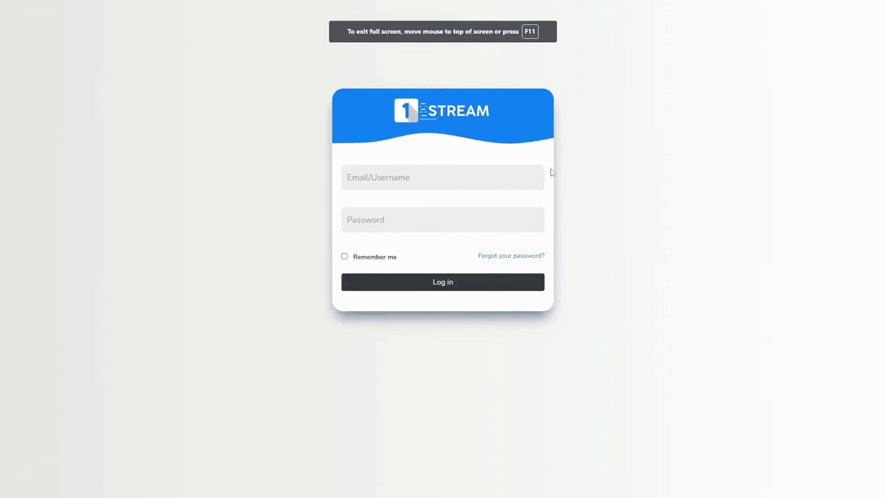
Log in to the panel with the saved admin username and its password.
{"action": "left_click", "coordinate": [395, 178]}
{"action": "left_click", "coordinate": [376, 214]}
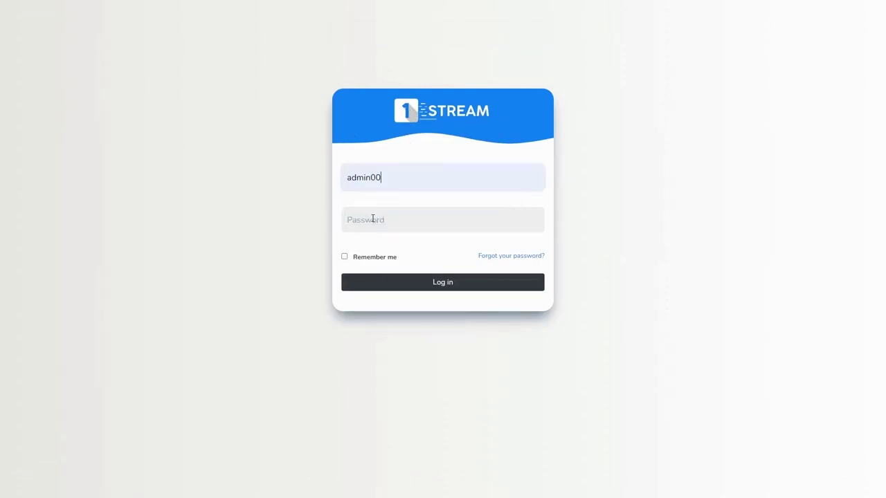
{"action": "left_click", "coordinate": [373, 220]}
{"action": "type", "text": "•"}
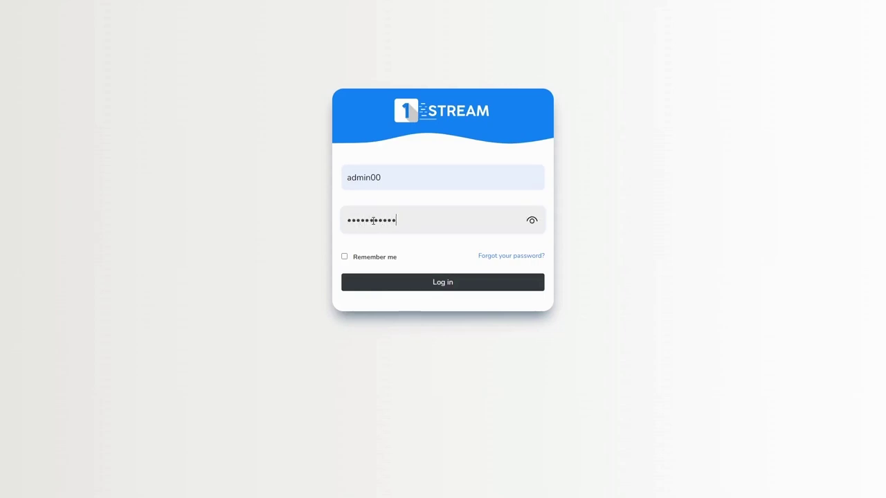
{"action": "type", "text": "••••••••••"}
{"action": "key", "text": "Return"}
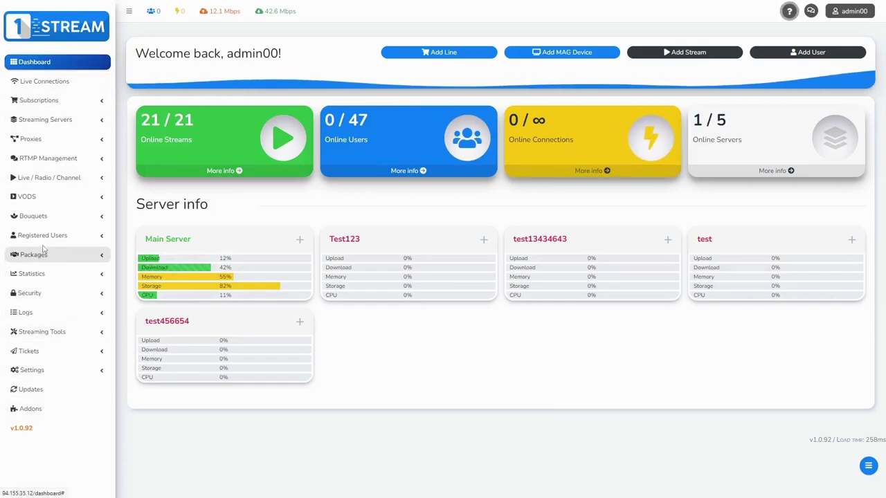
Expand the VODS sidebar section to show its Movies and Series options.
{"action": "left_click", "coordinate": [42, 201]}
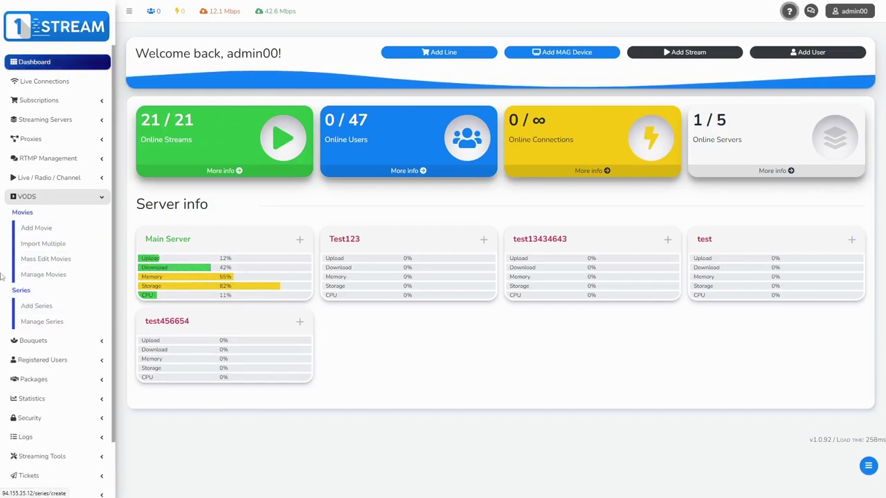
Add a movie named test098, keep location Remote, and set category Movie Category 1.
{"action": "left_click", "coordinate": [36, 228]}
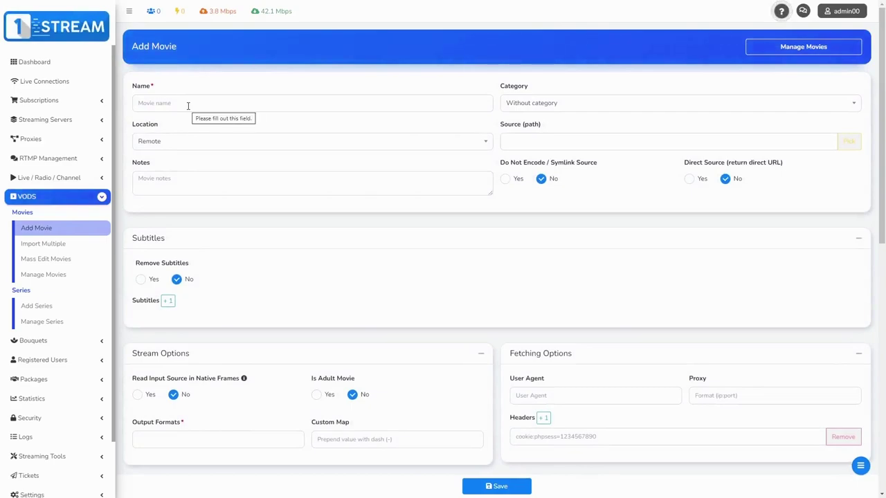
{"action": "left_click", "coordinate": [177, 103]}
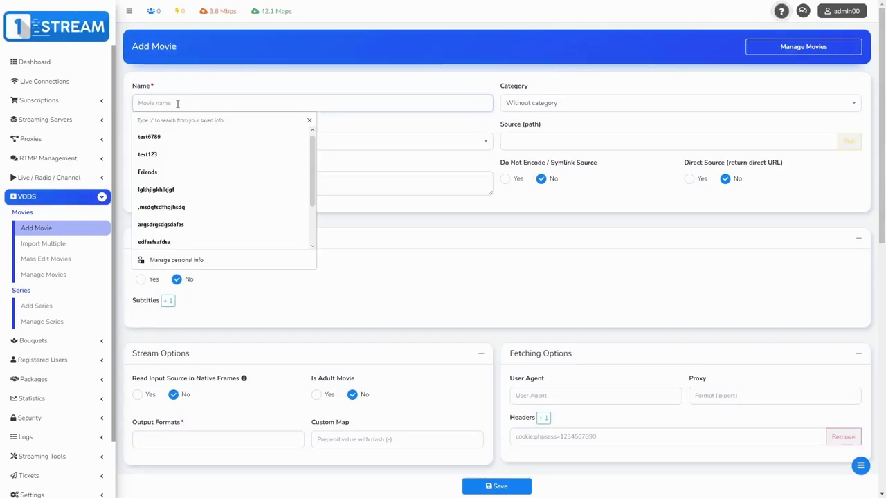
{"action": "type", "text": "test098"}
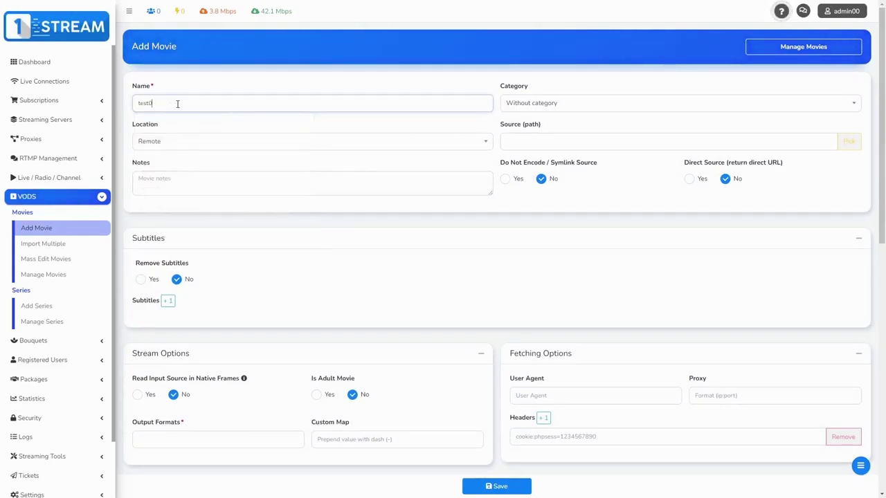
{"action": "left_click", "coordinate": [188, 145]}
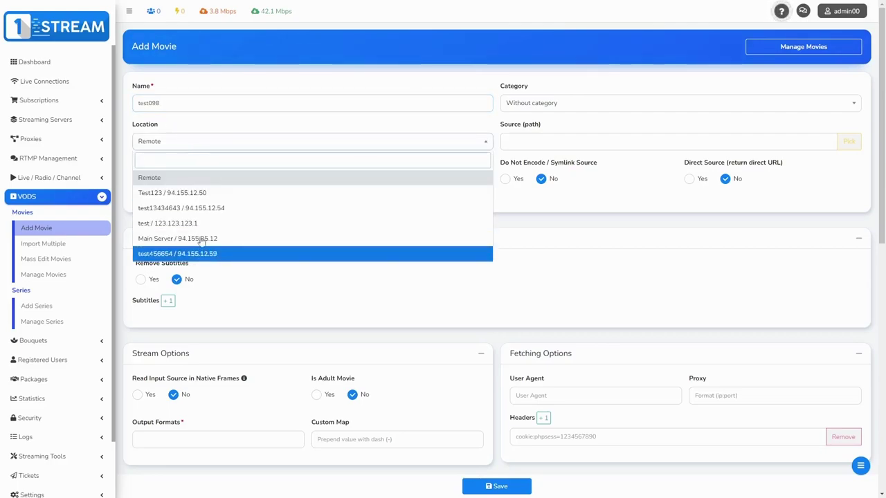
{"action": "left_click", "coordinate": [190, 177]}
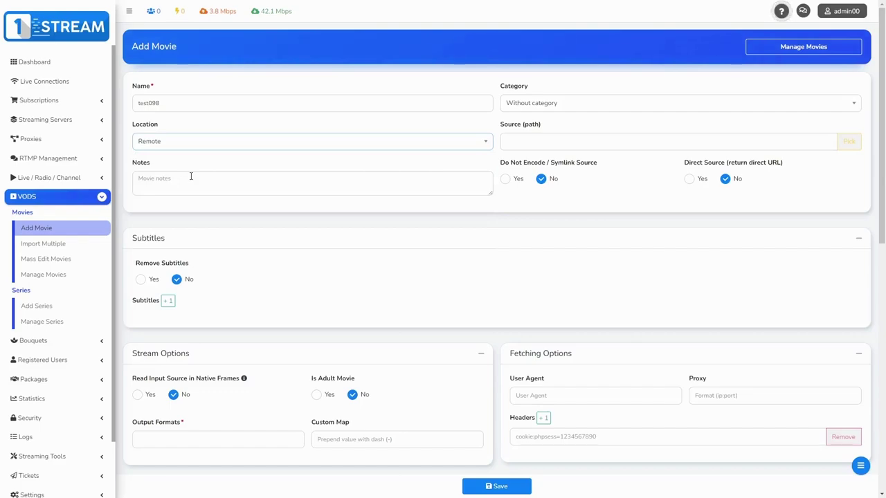
{"action": "left_click", "coordinate": [540, 109]}
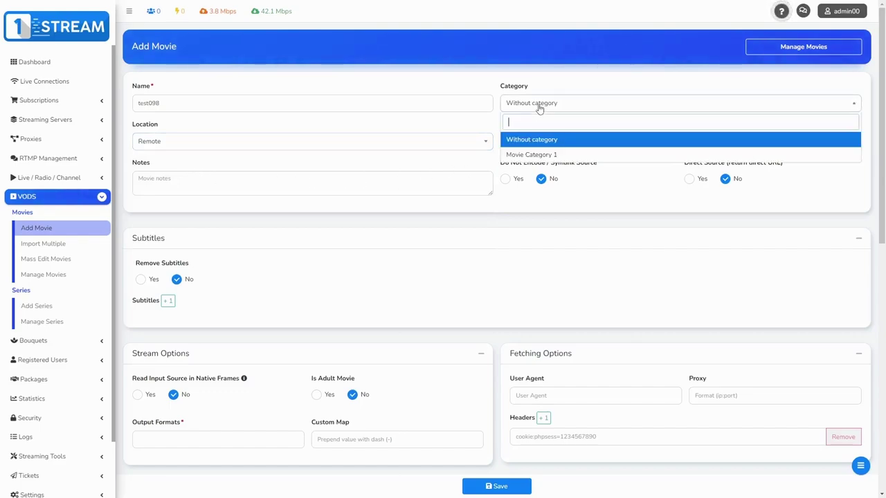
{"action": "left_click", "coordinate": [527, 155]}
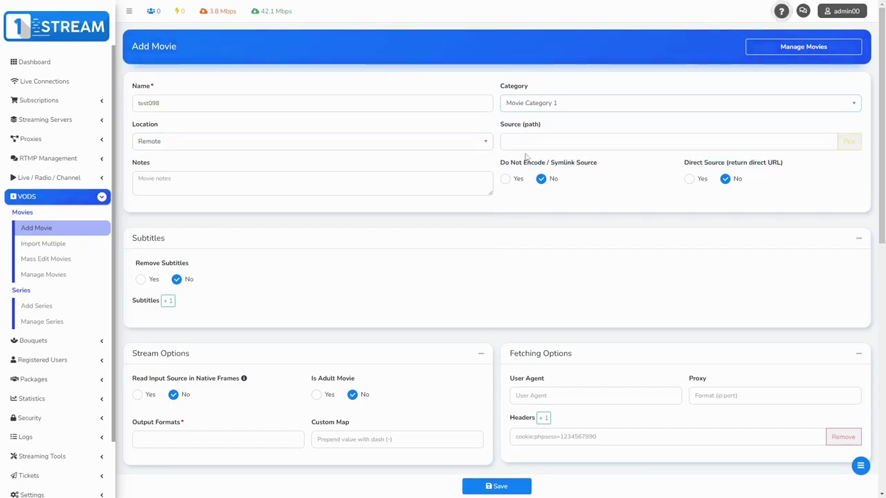
{"action": "left_click_drag", "start_coordinate": [504, 128], "coordinate": [558, 125]}
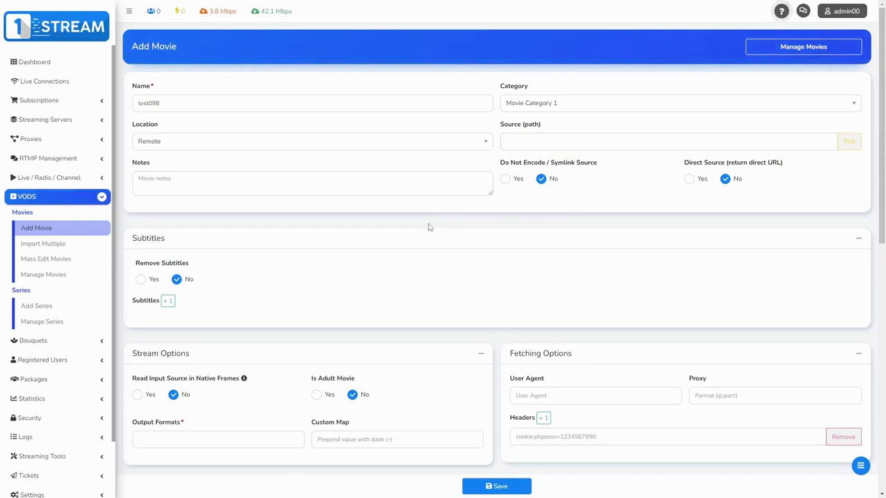
Leave Remove Subtitles at No and set the movie's output format to mp4.
{"action": "scroll", "coordinate": [428, 227], "scroll_direction": "down", "scroll_amount": 1}
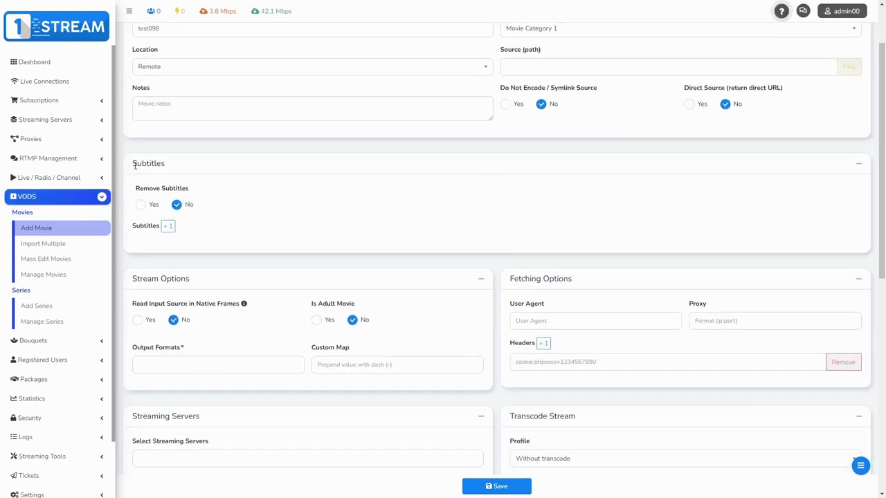
{"action": "left_click_drag", "start_coordinate": [135, 165], "coordinate": [181, 167]}
{"action": "left_click", "coordinate": [181, 167]}
{"action": "left_click", "coordinate": [142, 206]}
{"action": "left_click", "coordinate": [175, 206]}
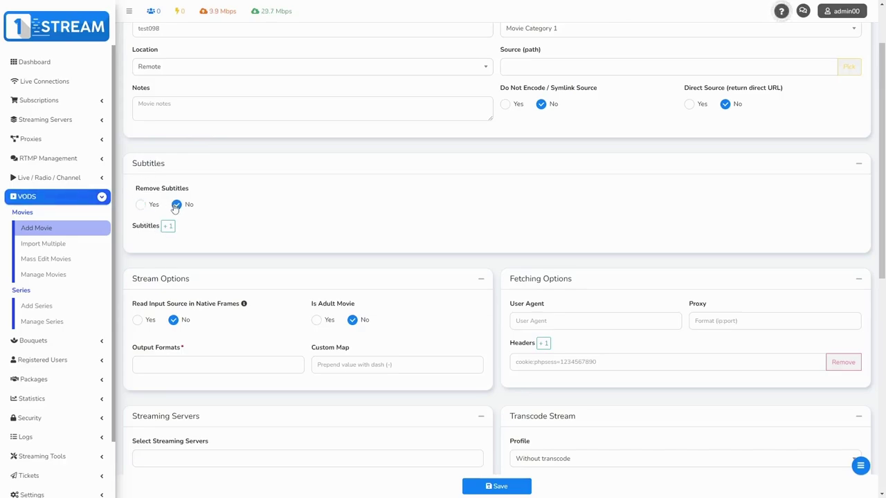
{"action": "scroll", "coordinate": [175, 206], "scroll_direction": "down", "scroll_amount": 2}
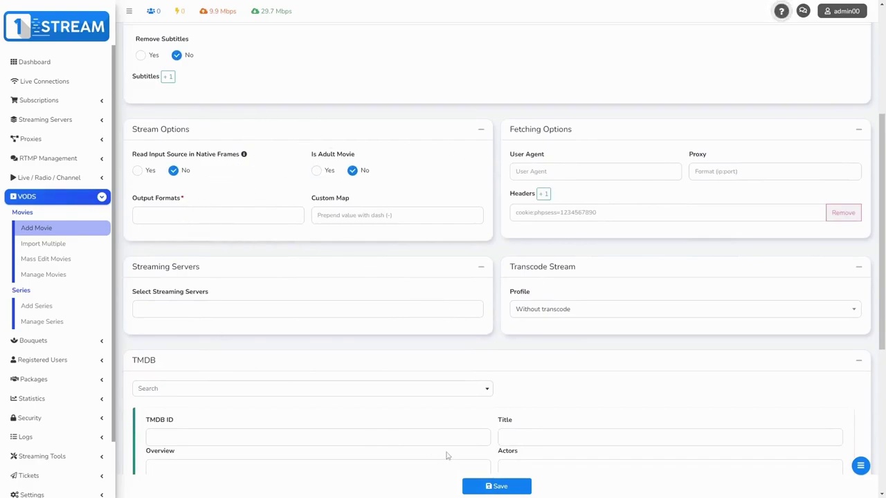
{"action": "left_click", "coordinate": [155, 217]}
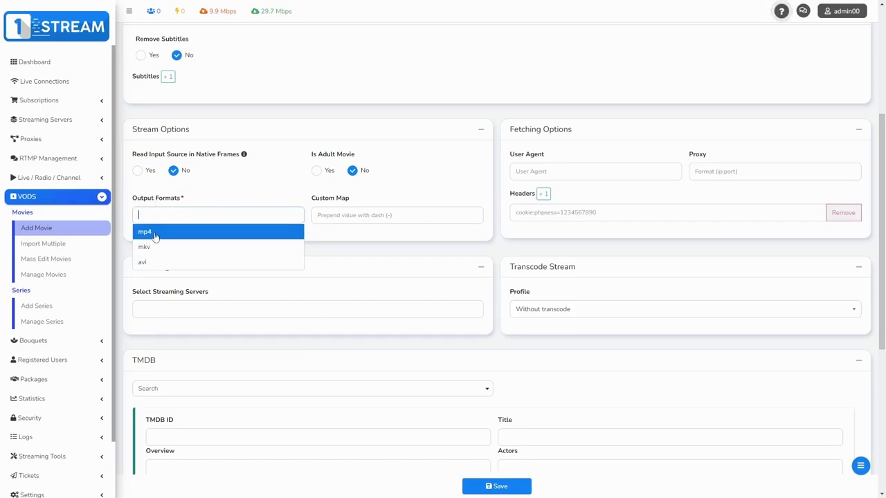
{"action": "left_click", "coordinate": [155, 236]}
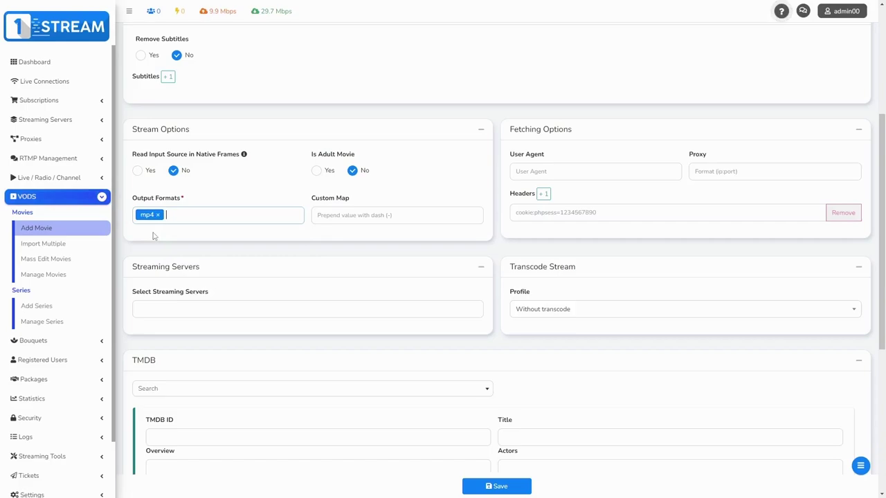
{"action": "scroll", "coordinate": [154, 236], "scroll_direction": "down", "scroll_amount": 3}
{"action": "left_click_drag", "start_coordinate": [157, 213], "coordinate": [131, 217]}
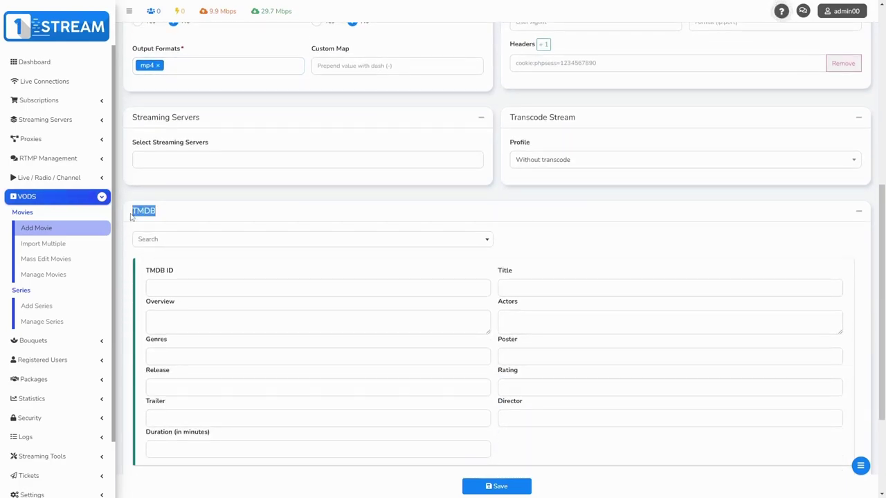
Search TMDB for 'iron' and fill the movie details from Iron Man.
{"action": "left_click", "coordinate": [173, 211]}
{"action": "scroll", "coordinate": [173, 194], "scroll_direction": "down", "scroll_amount": 3}
{"action": "scroll", "coordinate": [174, 194], "scroll_direction": "up", "scroll_amount": 2}
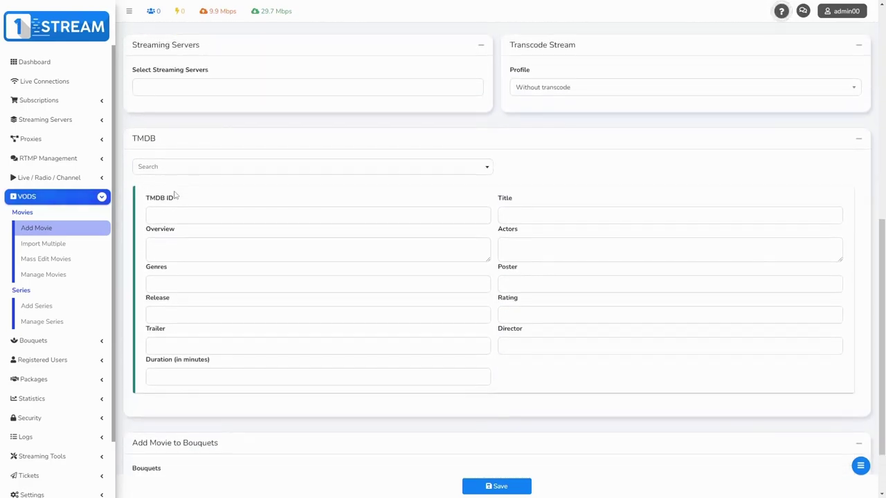
{"action": "left_click", "coordinate": [170, 170]}
{"action": "type", "text": "iron"}
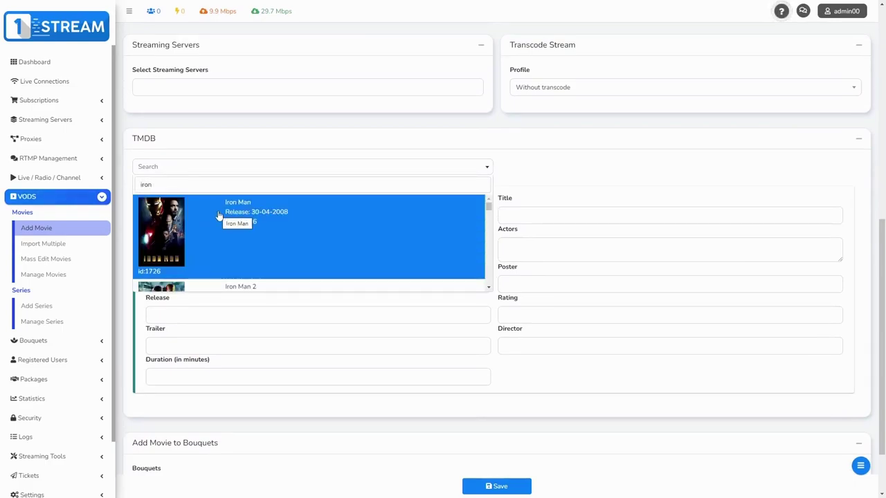
{"action": "left_click", "coordinate": [217, 212]}
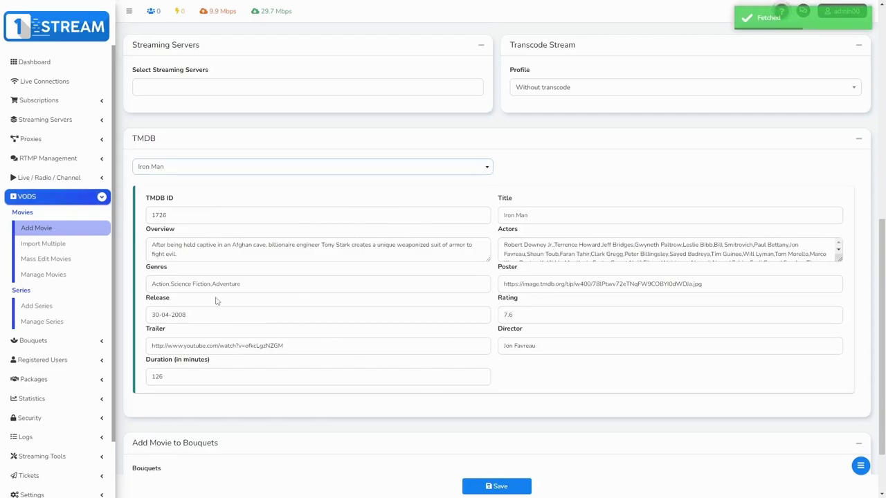
Add the movie to Bouquet 1 and save it.
{"action": "scroll", "coordinate": [249, 336], "scroll_direction": "down", "scroll_amount": 2}
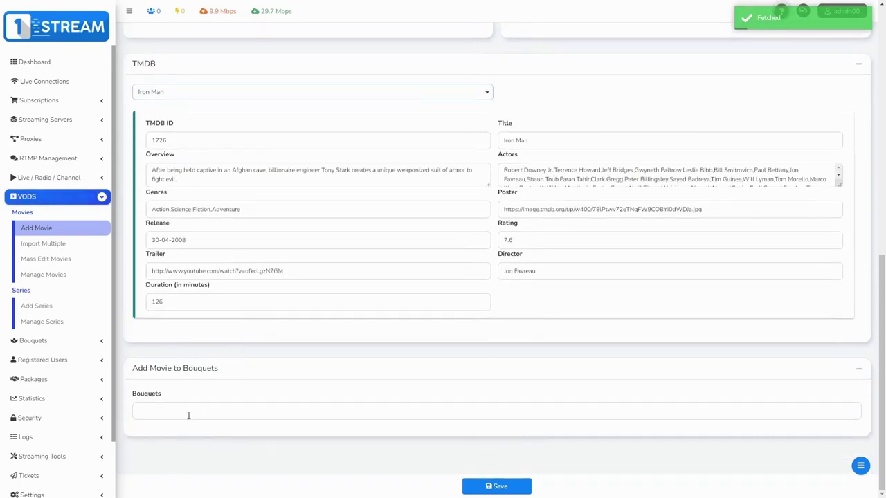
{"action": "left_click", "coordinate": [188, 416]}
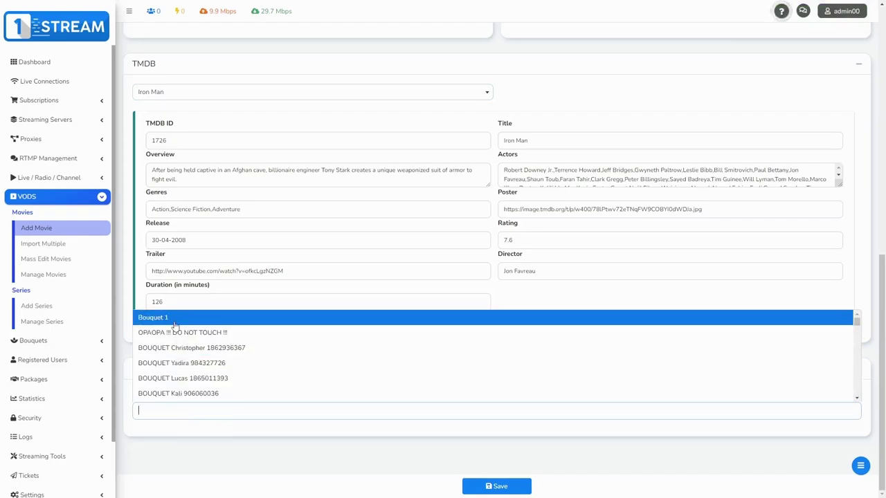
{"action": "left_click", "coordinate": [145, 319]}
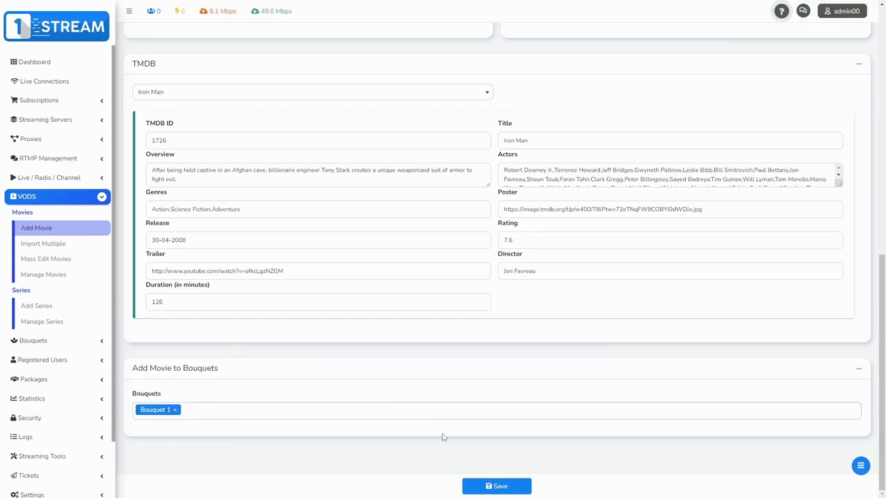
{"action": "left_click", "coordinate": [496, 487]}
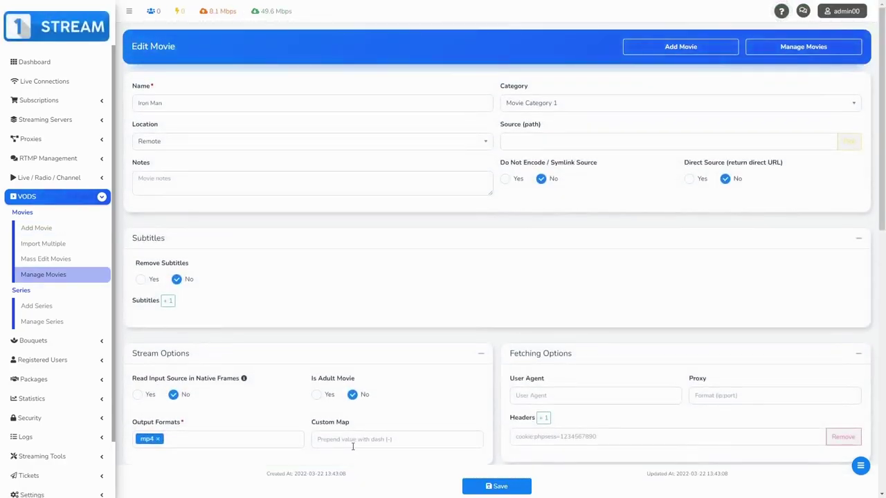
{"action": "left_click", "coordinate": [39, 277]}
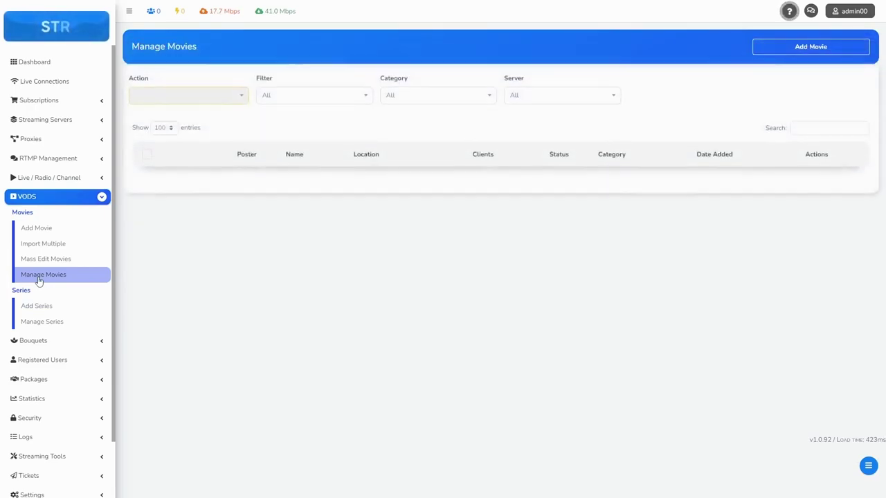
{"action": "left_click_drag", "start_coordinate": [217, 197], "coordinate": [258, 197]}
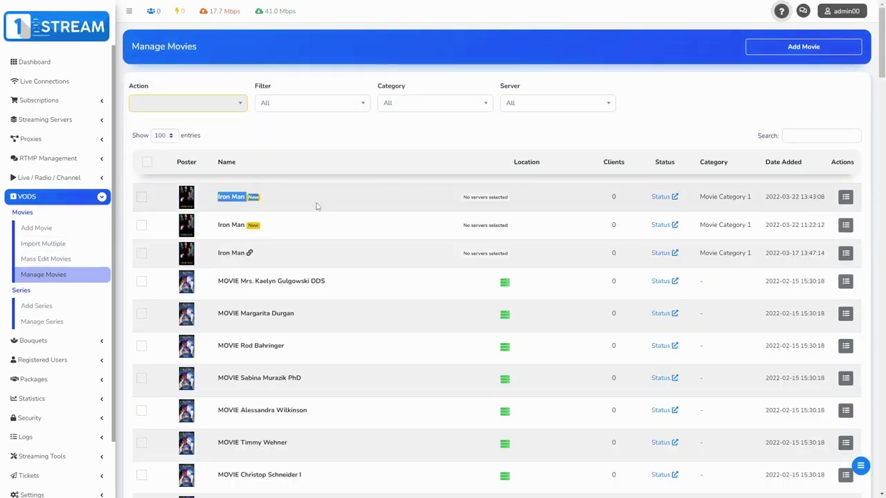
{"action": "left_click", "coordinate": [340, 205]}
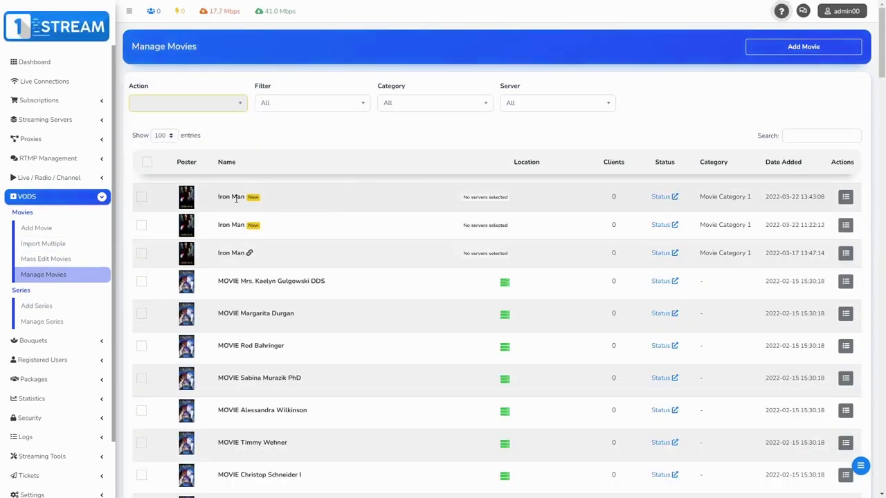
Open Mass Edit Movies, then tick and untick the three Iron Man entries.
{"action": "left_click", "coordinate": [44, 262]}
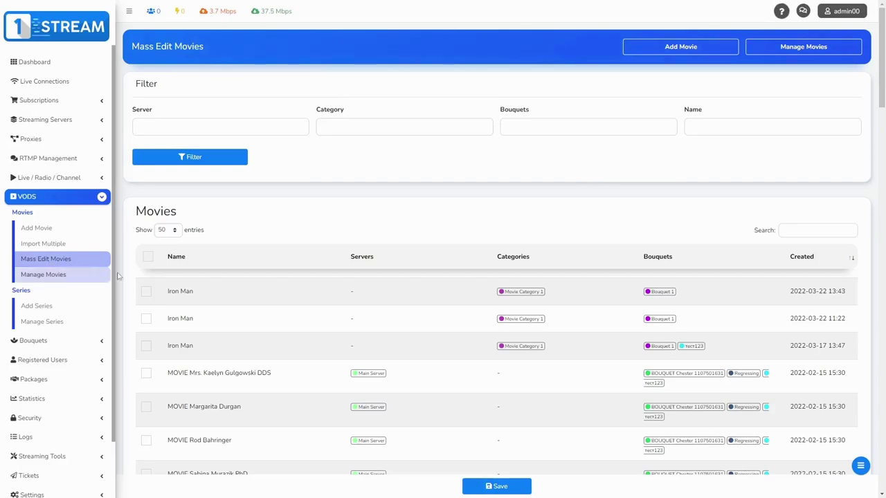
{"action": "left_click", "coordinate": [146, 292]}
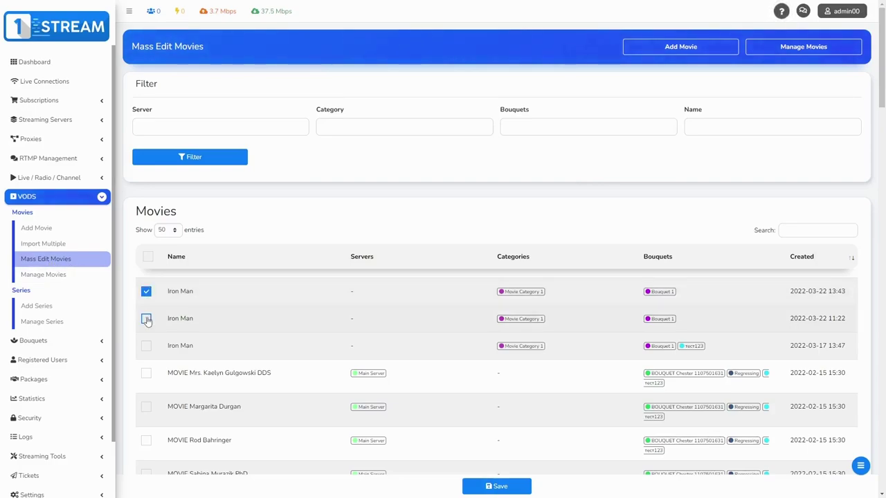
{"action": "left_click", "coordinate": [146, 318]}
{"action": "left_click", "coordinate": [146, 346]}
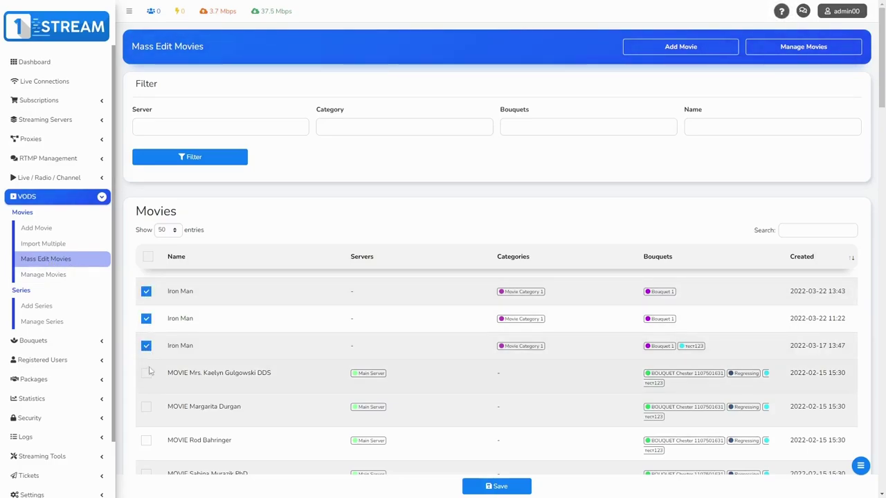
{"action": "left_click", "coordinate": [146, 346]}
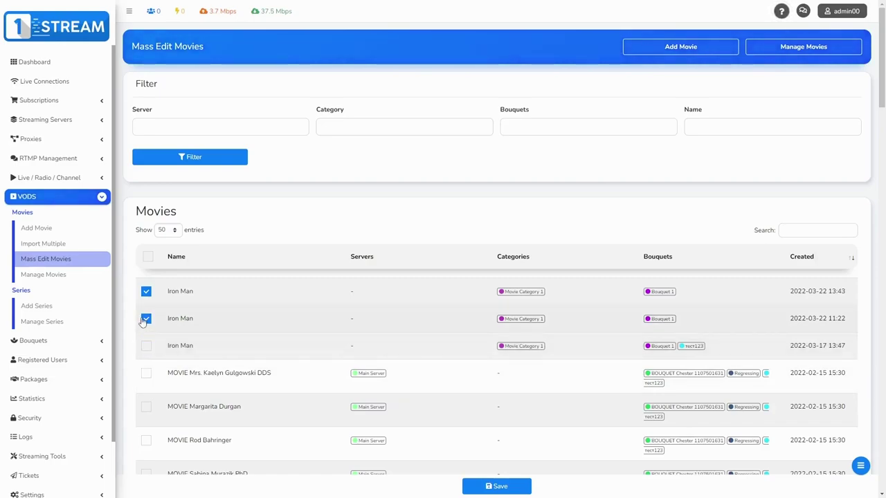
{"action": "left_click", "coordinate": [146, 319]}
{"action": "left_click", "coordinate": [146, 293]}
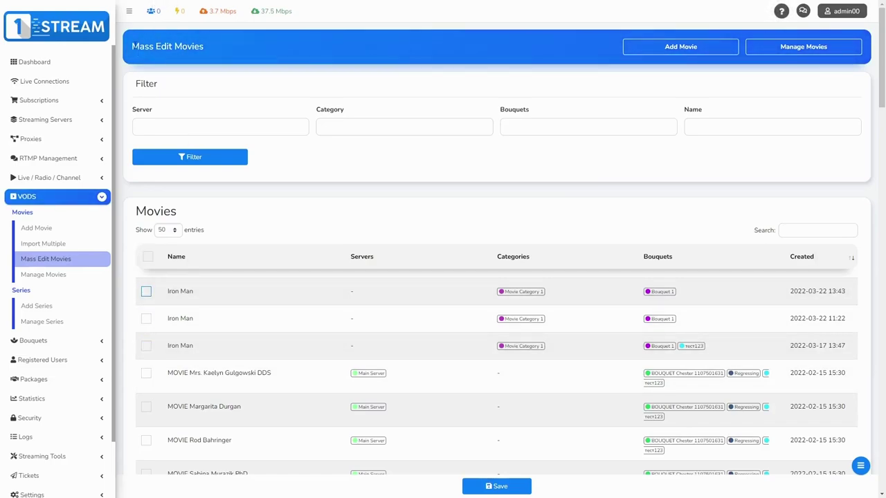
Open the Import Multiple movies page, look through its form, and re-expand the VODS section.
{"action": "left_click", "coordinate": [43, 246]}
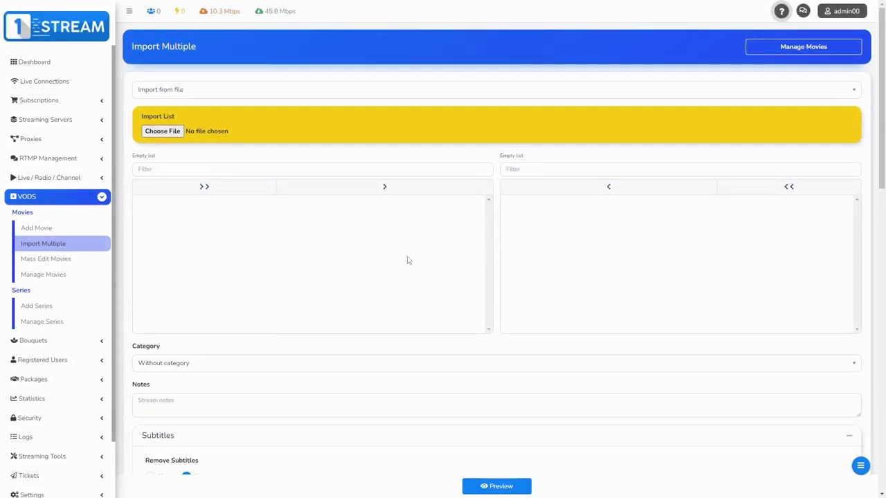
{"action": "scroll", "coordinate": [303, 315], "scroll_direction": "down", "scroll_amount": 5}
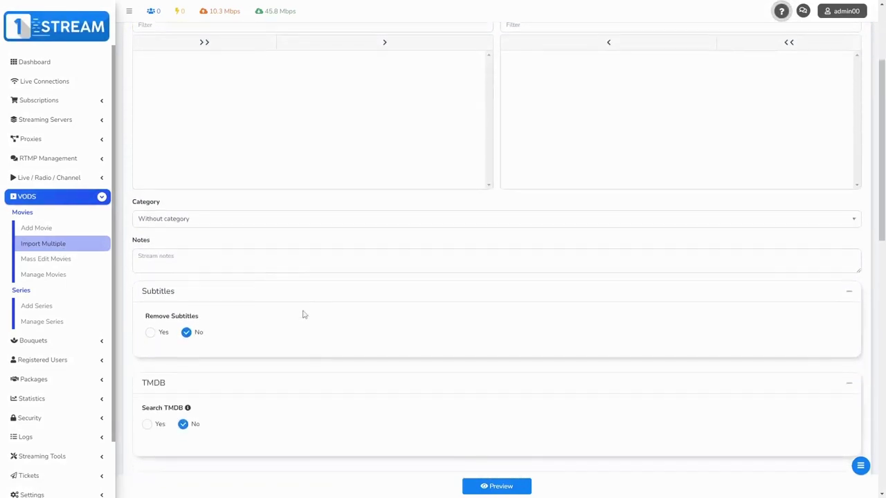
{"action": "scroll", "coordinate": [221, 265], "scroll_direction": "down", "scroll_amount": 9}
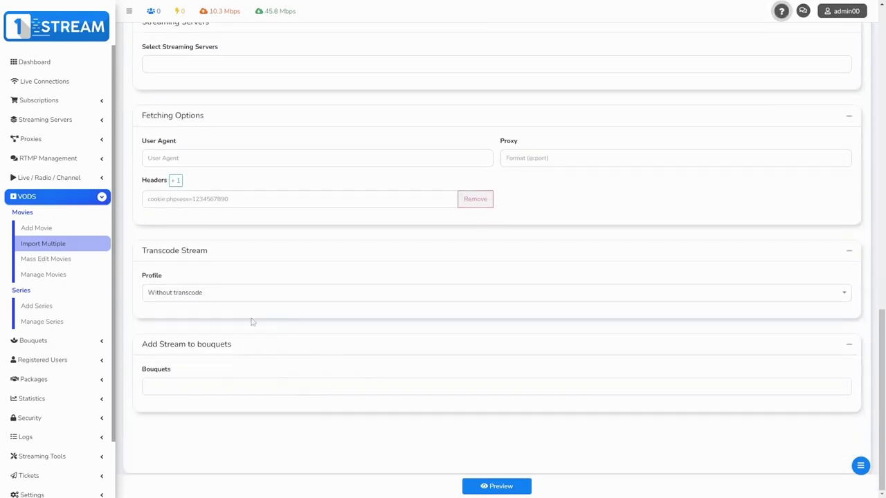
{"action": "scroll", "coordinate": [252, 336], "scroll_direction": "up", "scroll_amount": 14}
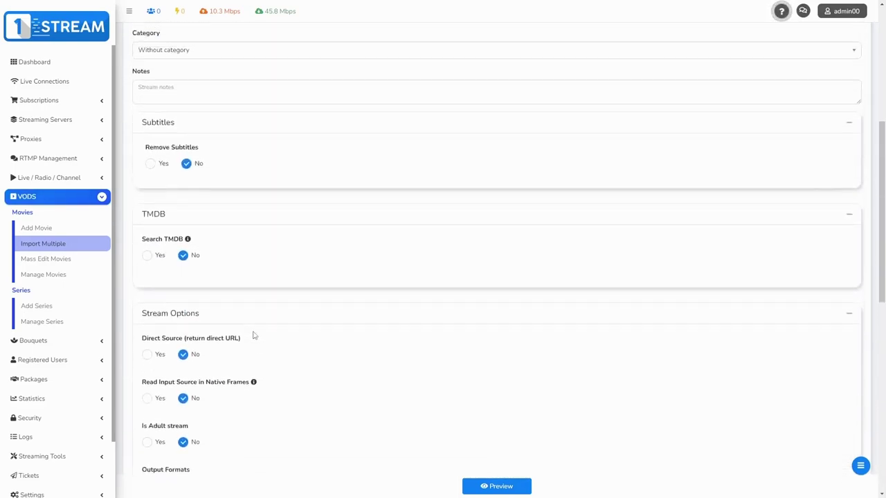
{"action": "left_click_drag", "start_coordinate": [34, 296], "coordinate": [13, 293]}
{"action": "left_click", "coordinate": [55, 295]}
{"action": "left_click", "coordinate": [43, 197]}
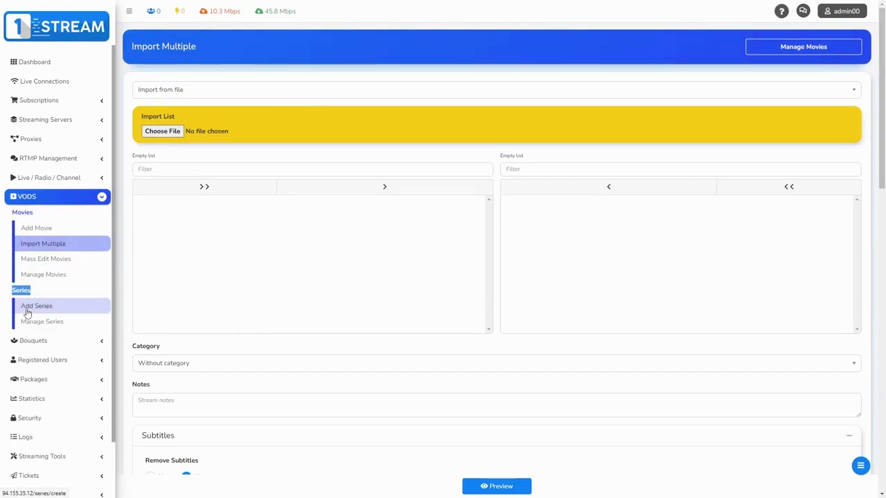
Add a series named test6789 from the autofill and set its category to Series Category 1.
{"action": "left_click", "coordinate": [29, 311]}
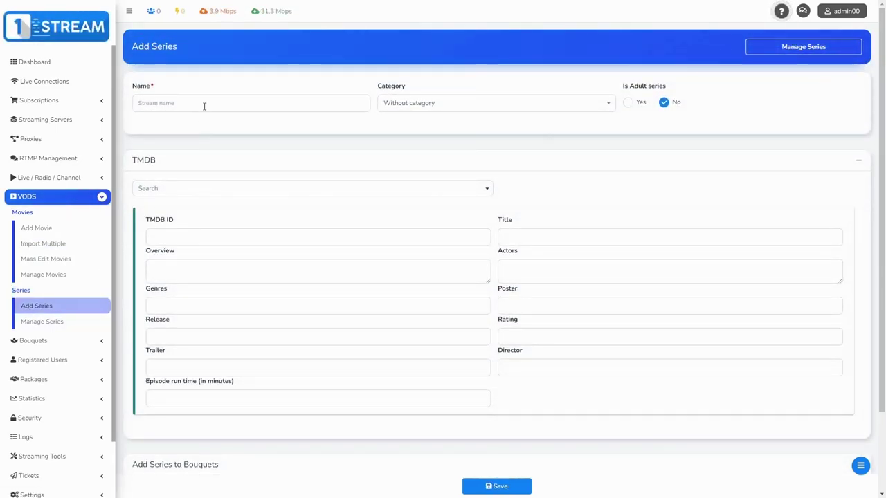
{"action": "left_click", "coordinate": [204, 104]}
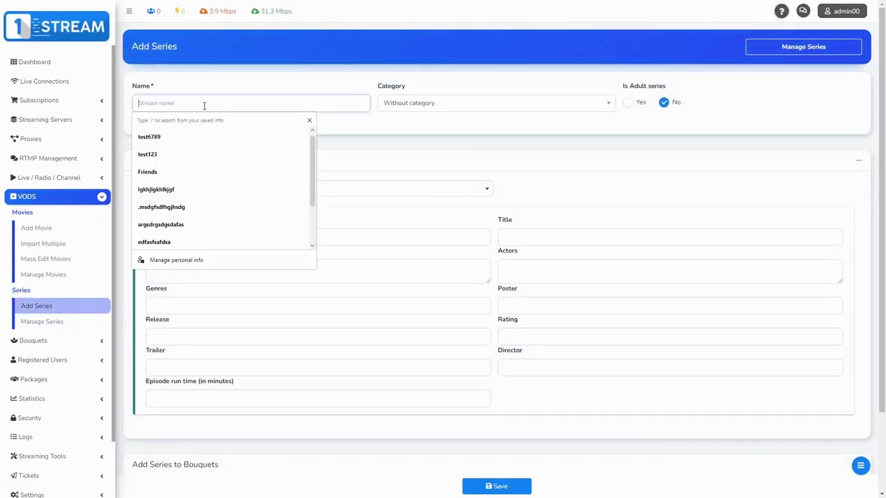
{"action": "left_click", "coordinate": [170, 138]}
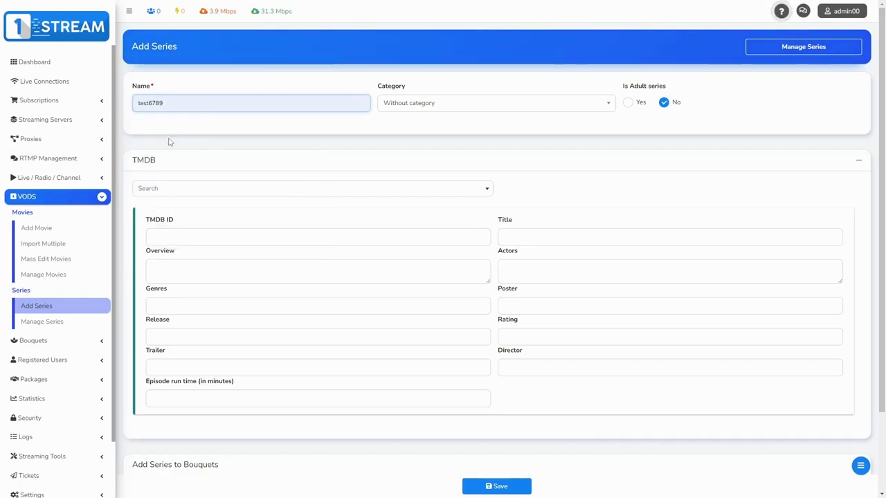
{"action": "left_click", "coordinate": [412, 110]}
{"action": "left_click", "coordinate": [409, 158]}
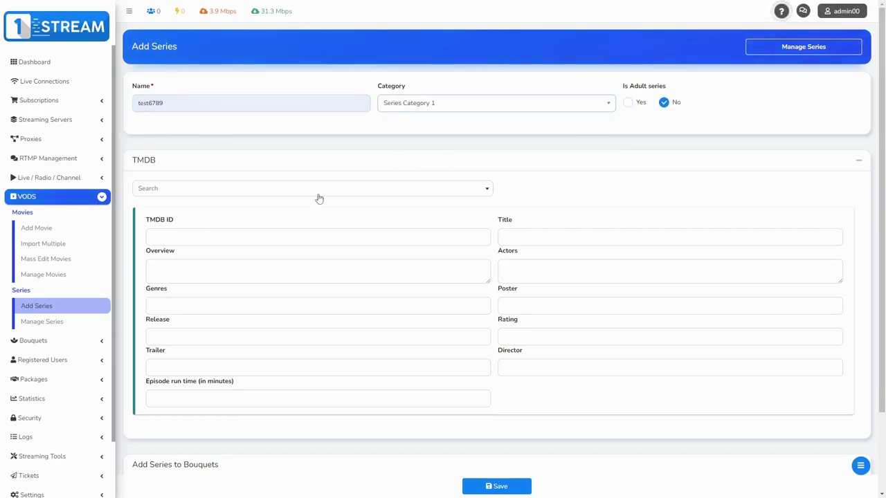
{"action": "left_click_drag", "start_coordinate": [133, 165], "coordinate": [174, 164]}
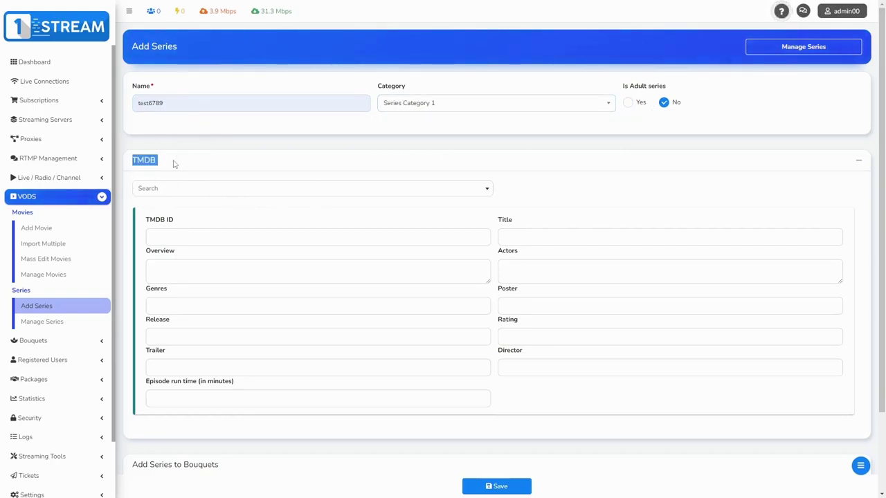
{"action": "left_click", "coordinate": [174, 161]}
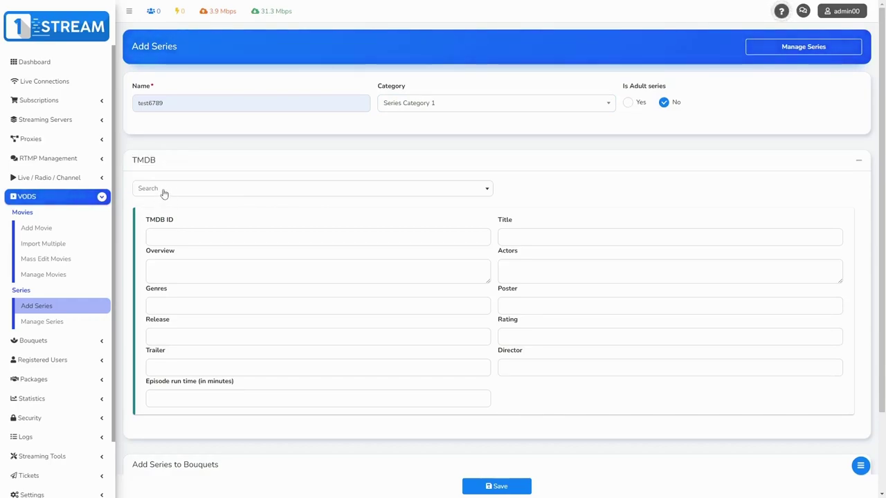
Search TMDB for 'frie' and fill the series details from Friends.
{"action": "left_click", "coordinate": [166, 190]}
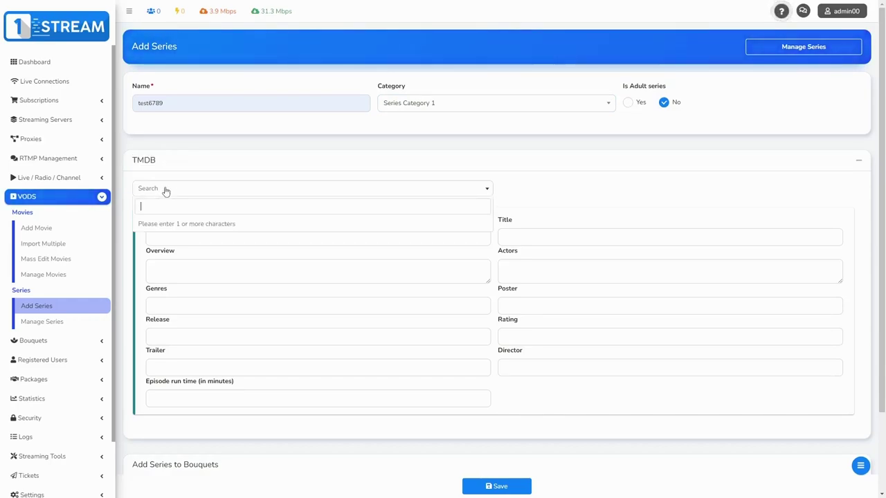
{"action": "type", "text": "fri"}
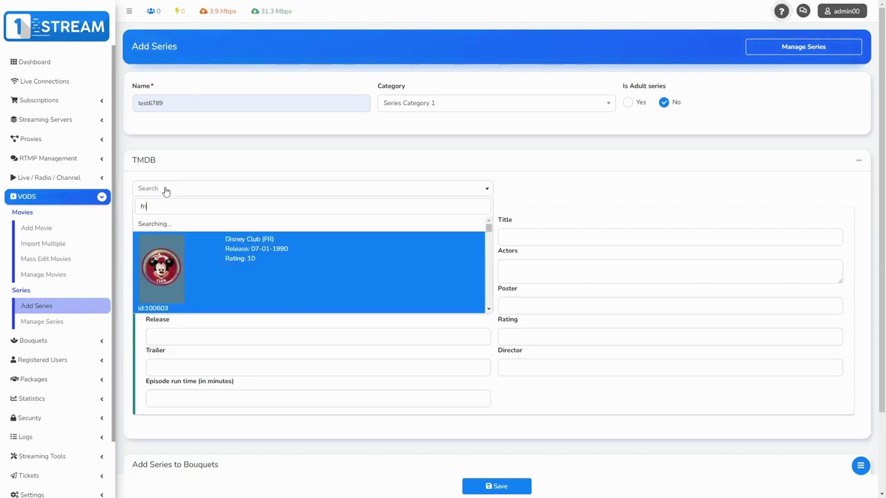
{"action": "type", "text": "e"}
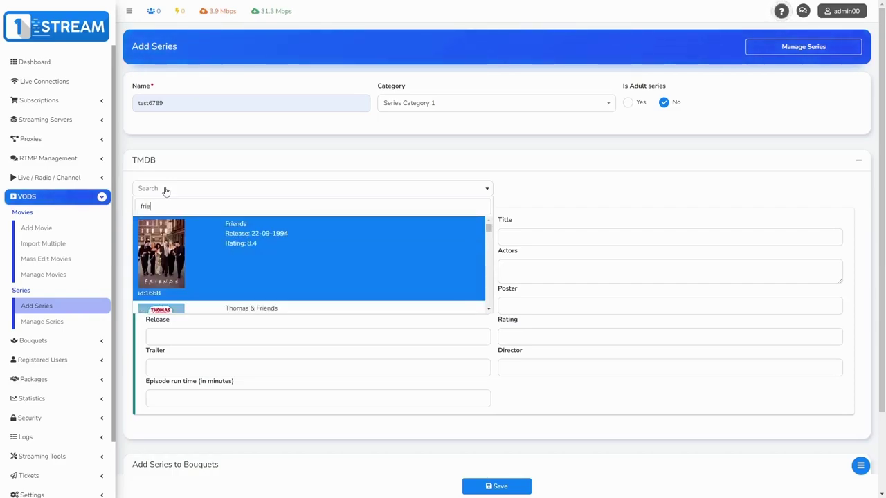
{"action": "left_click", "coordinate": [234, 245]}
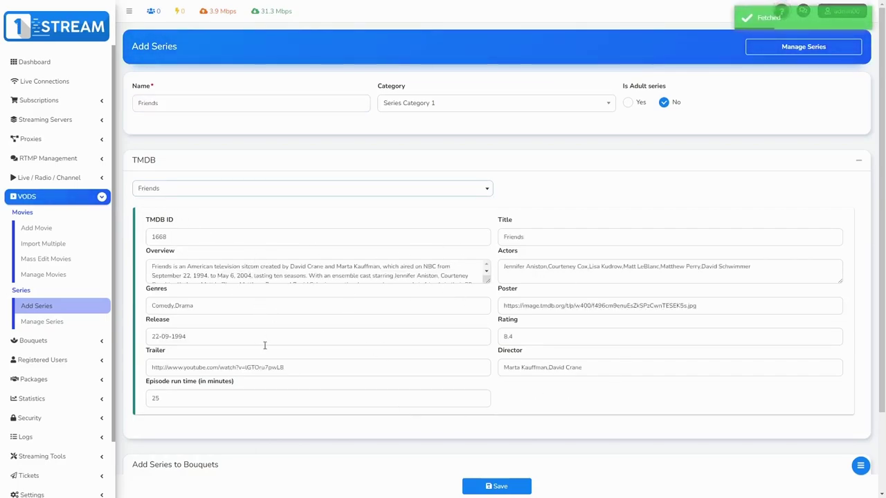
Add the series to Bouquet 1 and save it.
{"action": "scroll", "coordinate": [263, 348], "scroll_direction": "down", "scroll_amount": 3}
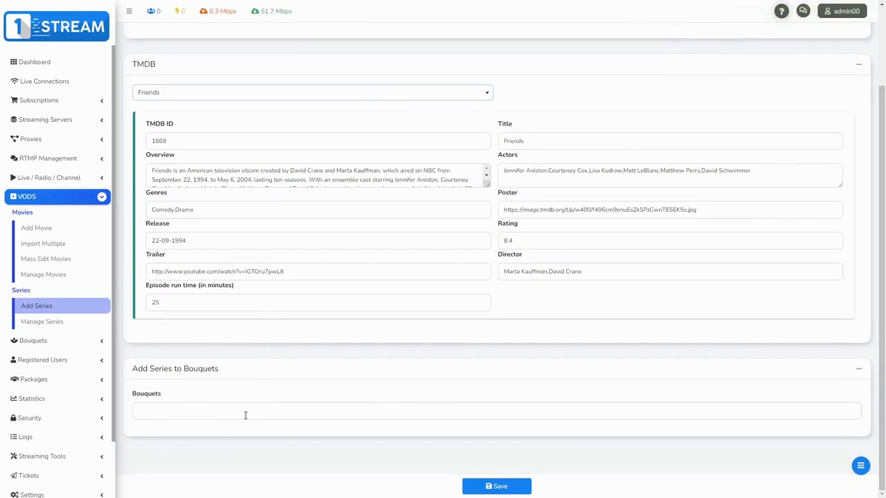
{"action": "left_click", "coordinate": [245, 413]}
{"action": "left_click", "coordinate": [176, 320]}
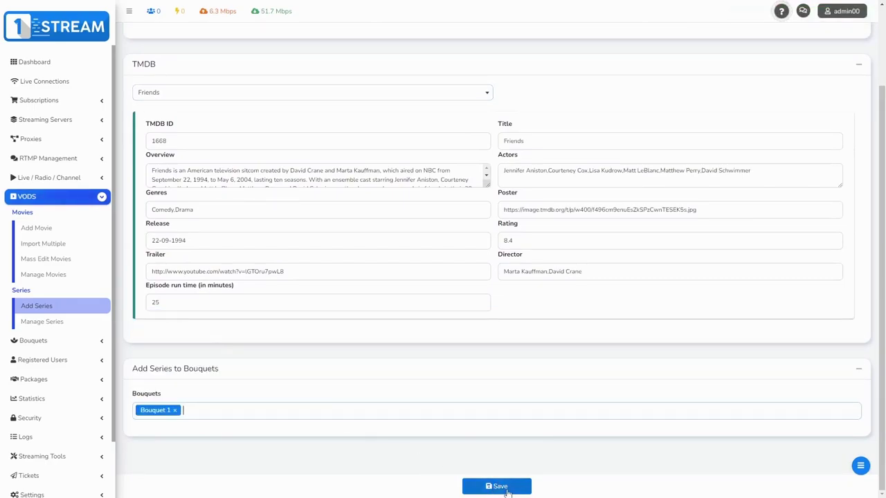
{"action": "left_click", "coordinate": [508, 490]}
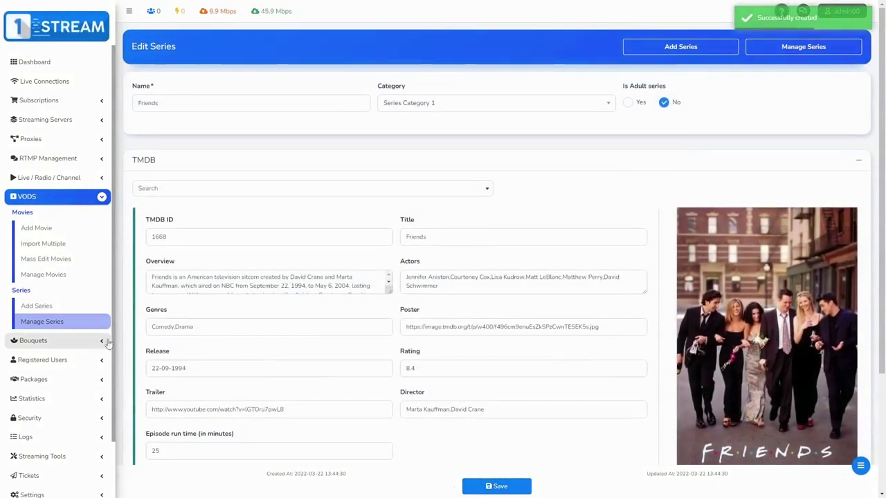
Open Manage Series and highlight the new Friends row in Series Category 1.
{"action": "left_click", "coordinate": [77, 324]}
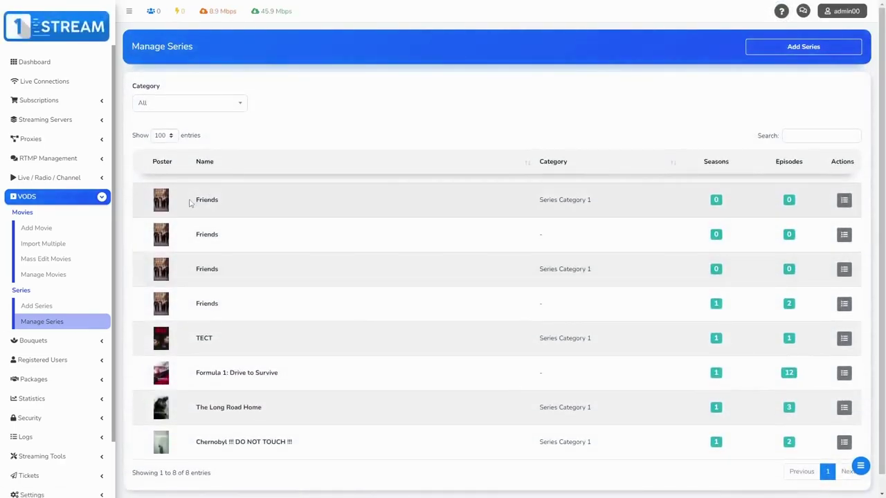
{"action": "left_click_drag", "start_coordinate": [190, 202], "coordinate": [610, 208]}
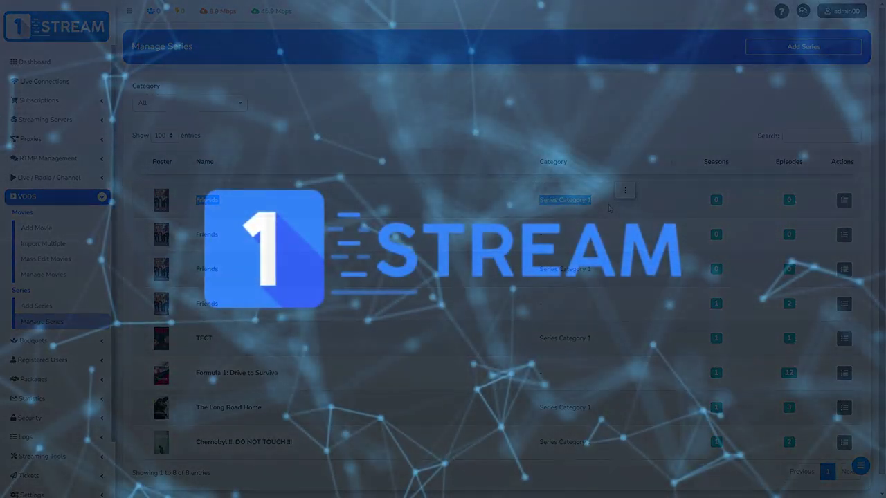